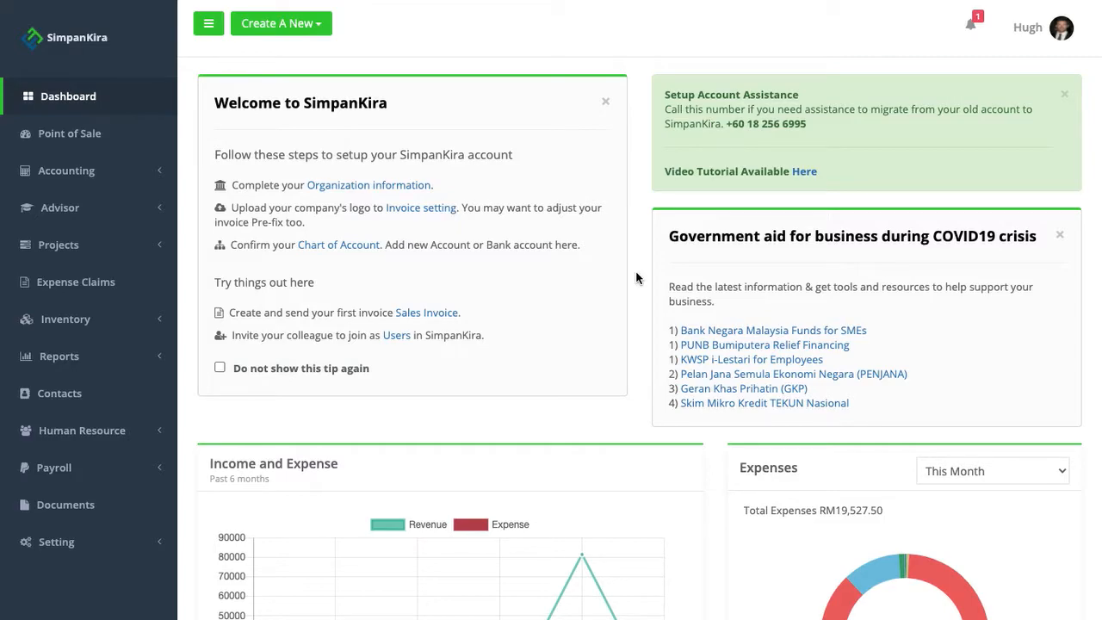
- Open Point of Sale and unlock the register with the account password, fixing a mistyped entry
{"action": "left_click", "coordinate": [86, 142]}
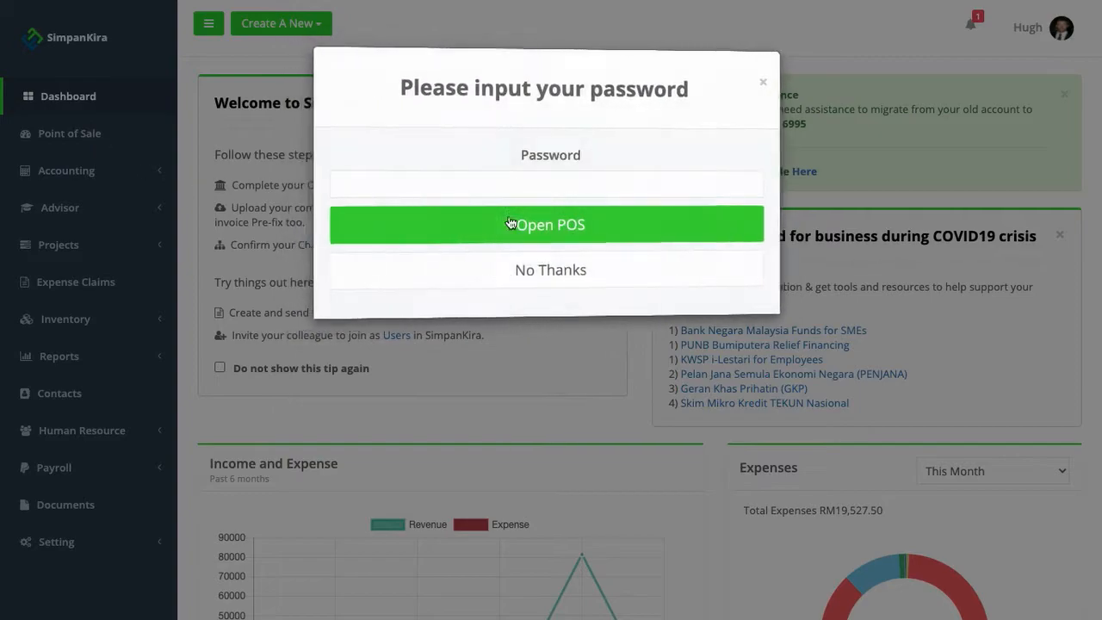
{"action": "left_click", "coordinate": [551, 185]}
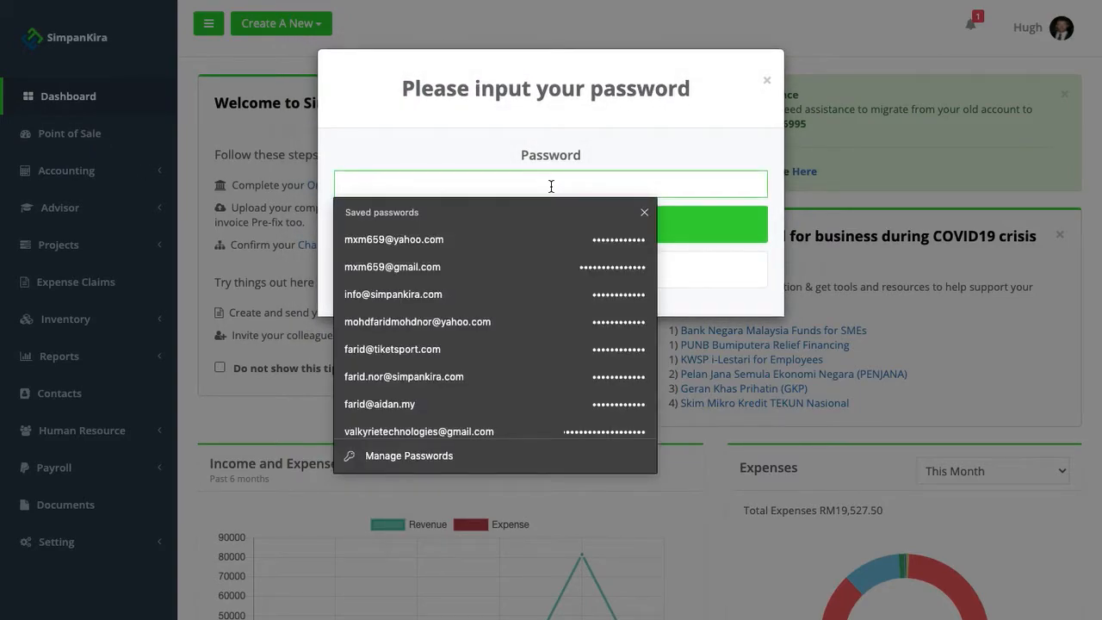
{"action": "type", "text": "******"}
{"action": "key", "text": "BackSpace"}
{"action": "key", "text": "BackSpace"}
{"action": "key", "text": "BackSpace"}
{"action": "key", "text": "BackSpace"}
{"action": "key", "text": "BackSpace"}
{"action": "key", "text": "BackSpace"}
{"action": "type", "text": "************"}
{"action": "left_click", "coordinate": [551, 232]}
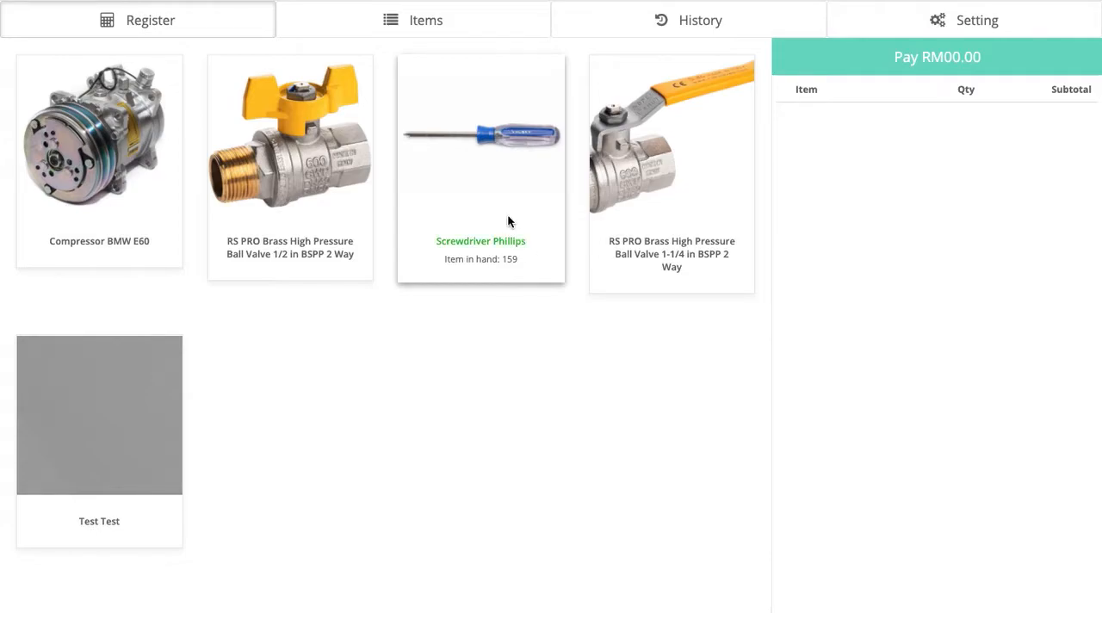
- Look over the Items list and sales History, then open the POS Setting page
{"action": "left_click", "coordinate": [427, 27]}
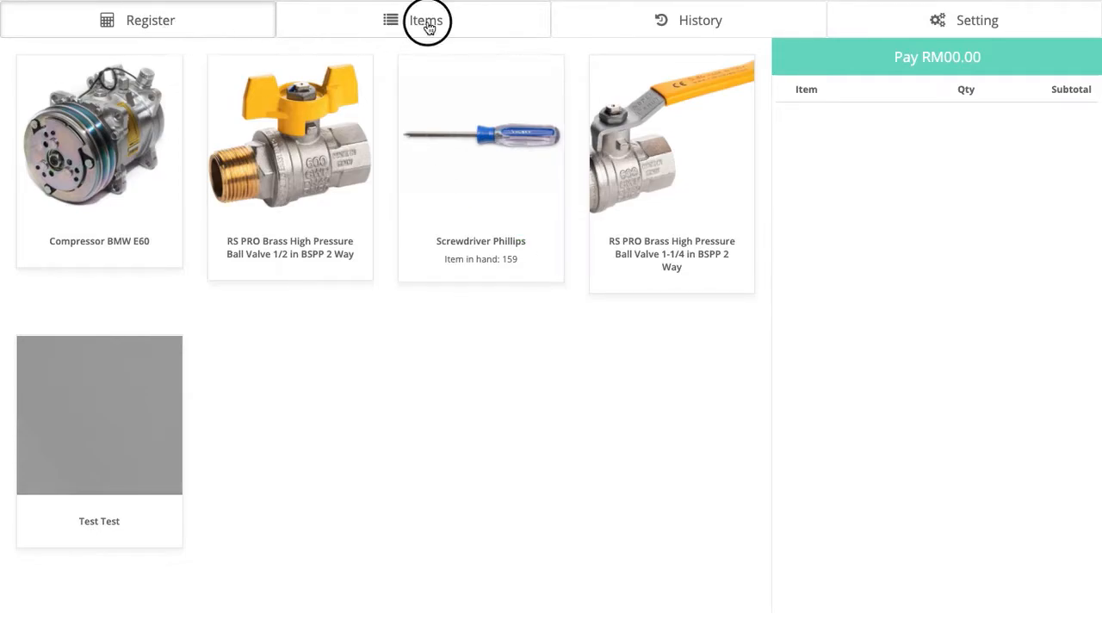
{"action": "left_click", "coordinate": [716, 27]}
{"action": "left_click", "coordinate": [986, 29]}
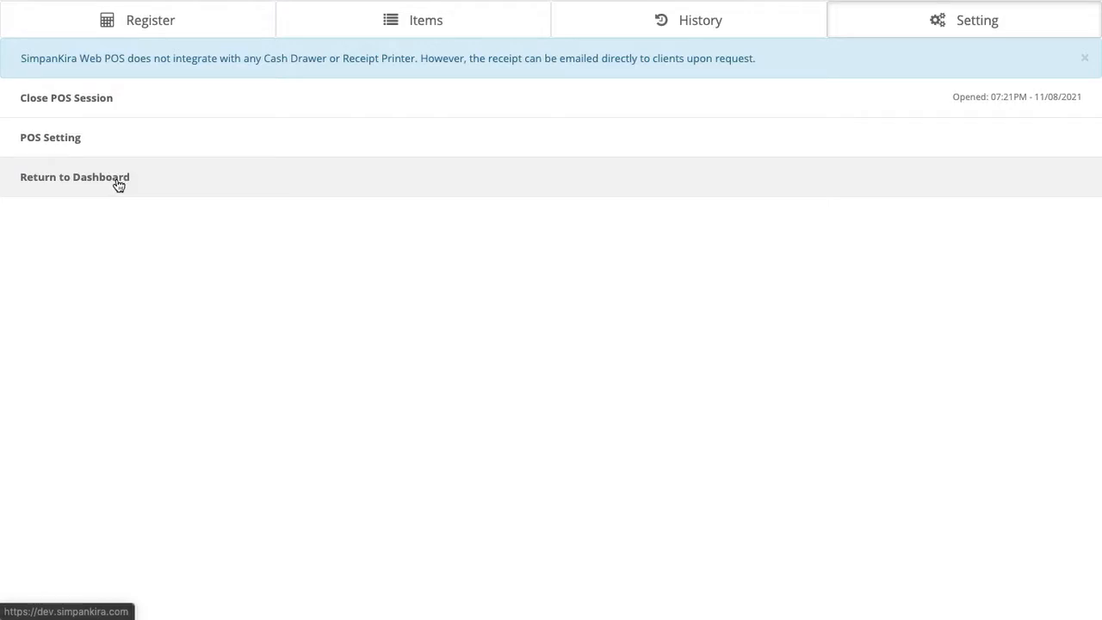
- Check the POS account settings, then view History with the RM577.00 and RM69.90 receipts
{"action": "left_click", "coordinate": [65, 144]}
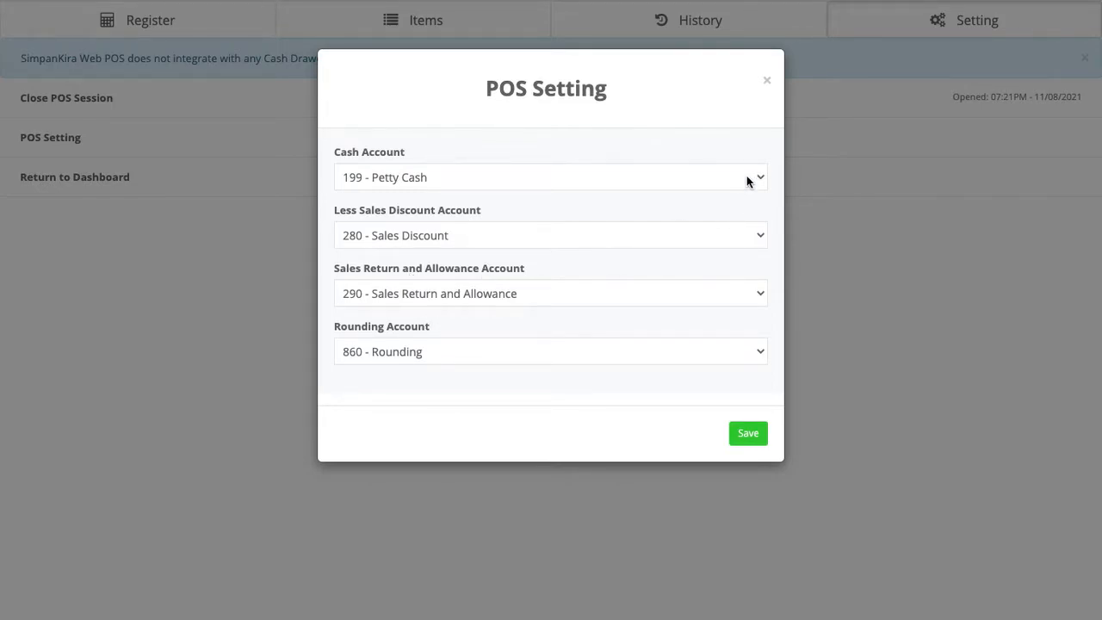
{"action": "left_click", "coordinate": [764, 81]}
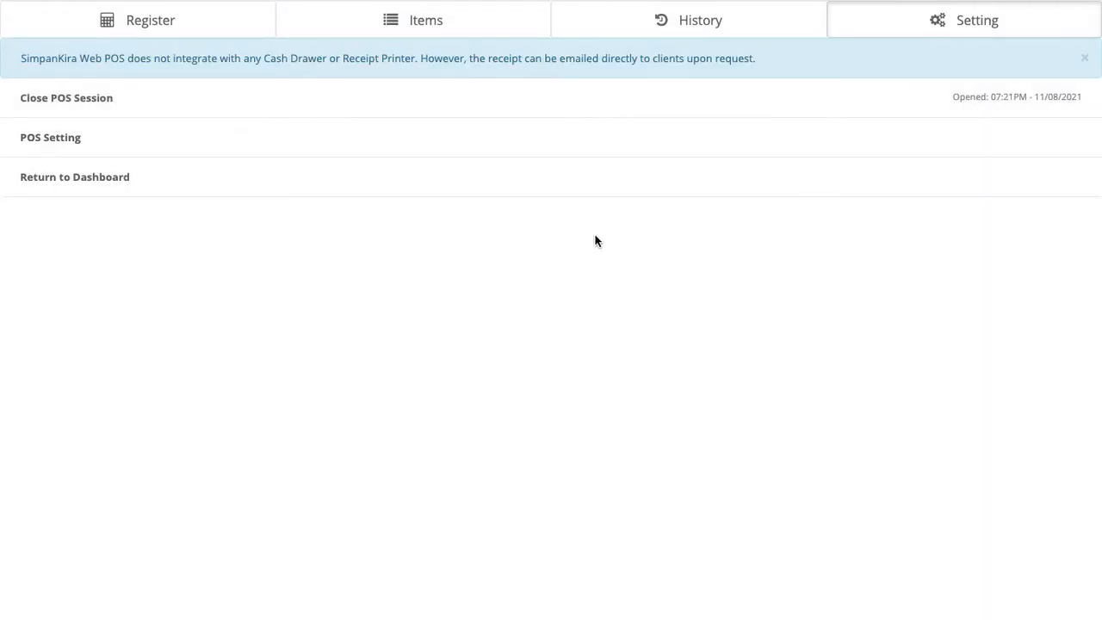
{"action": "left_click", "coordinate": [681, 24]}
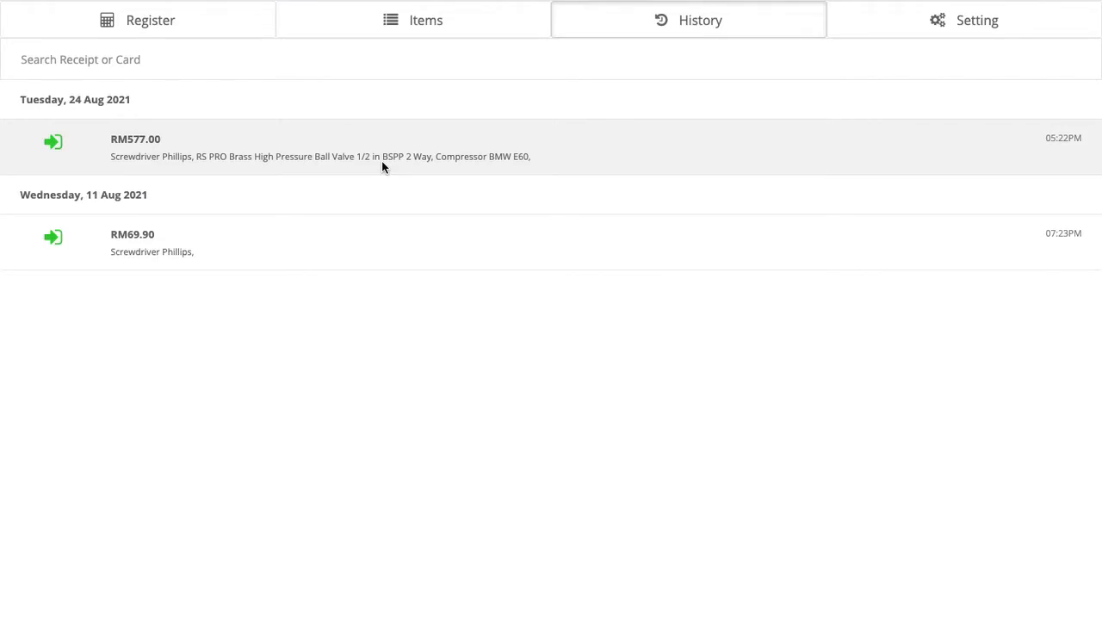
- Return to the Register with its five product cards and an empty RM00.00 cart
{"action": "left_click", "coordinate": [148, 20]}
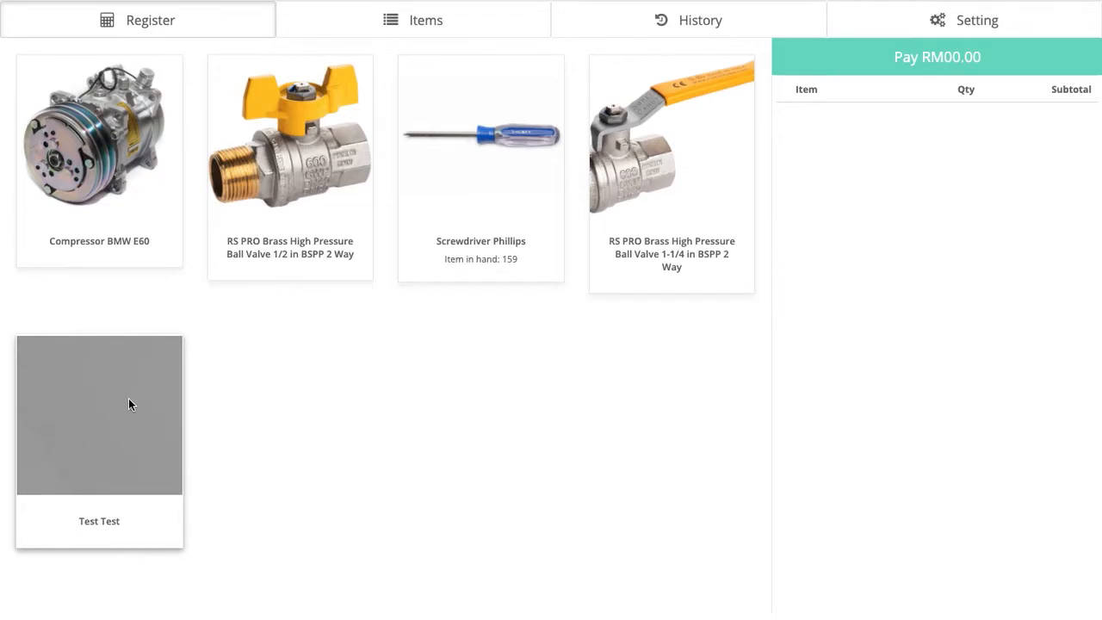
- Add one Screwdriver Phillips to the cart and start paying the RM7.00 total
{"action": "left_click", "coordinate": [505, 202]}
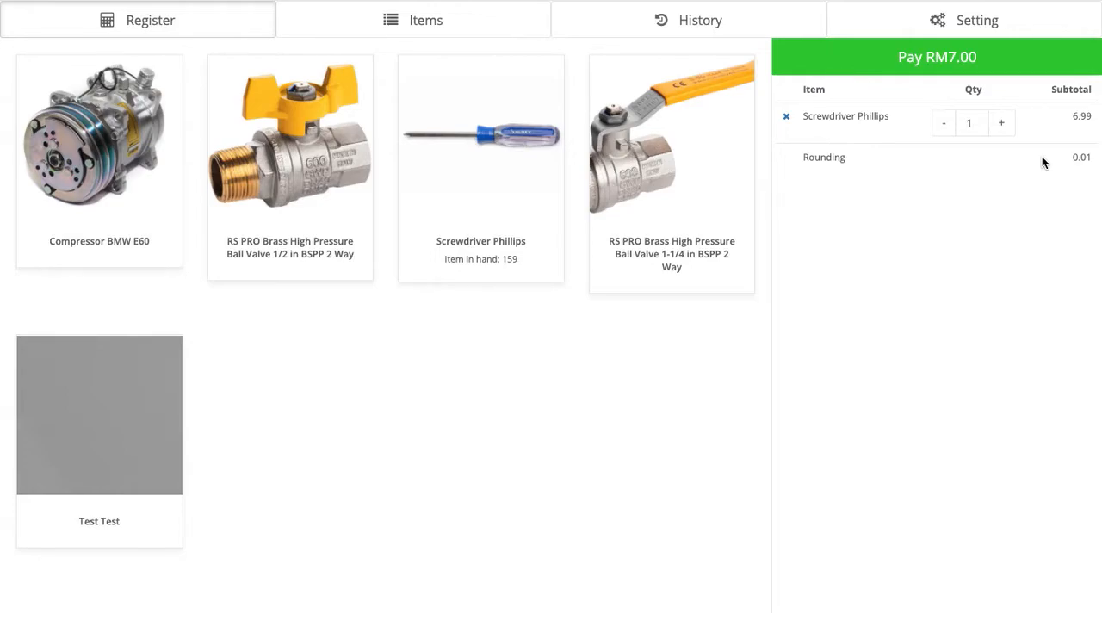
{"action": "left_click", "coordinate": [921, 53]}
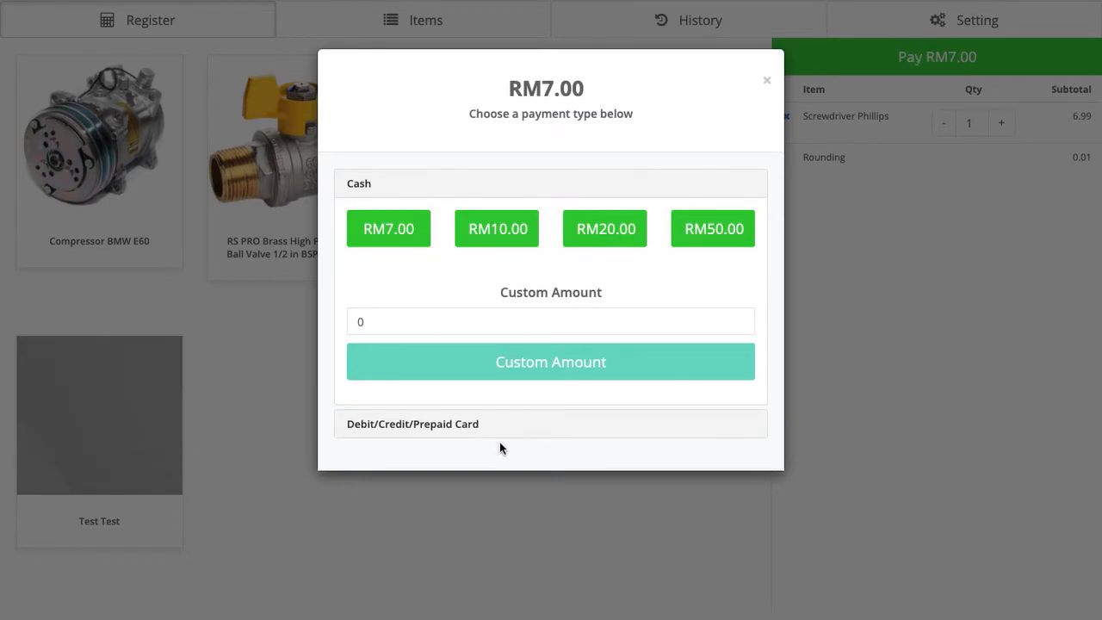
- Try the card payment form with Amex, then switch to cash payment for RM7.00
{"action": "left_click", "coordinate": [433, 431]}
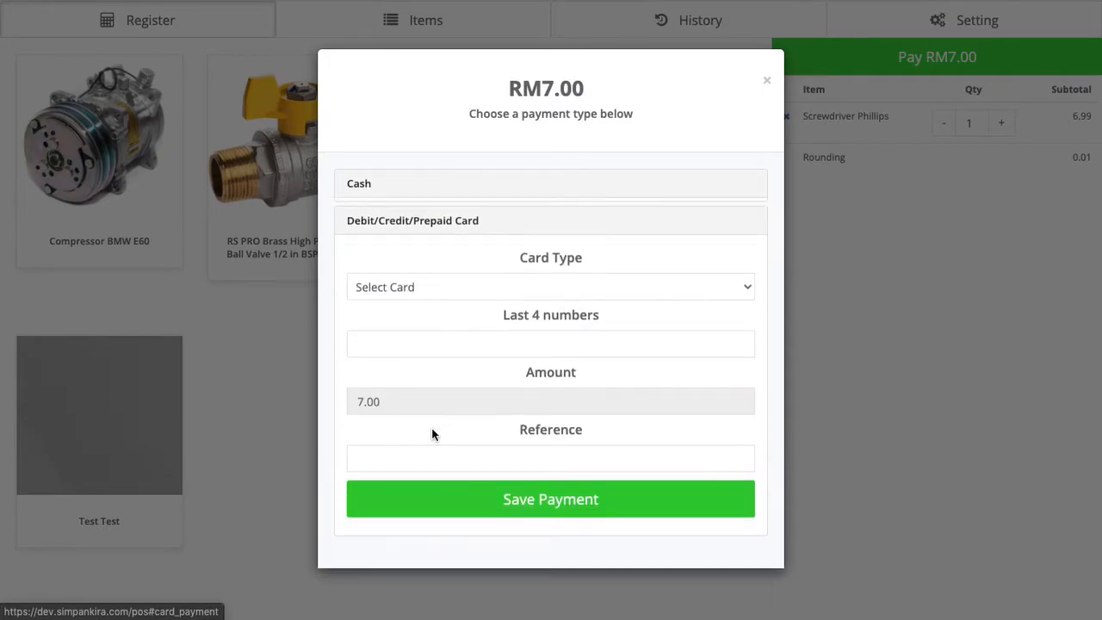
{"action": "left_click", "coordinate": [697, 287]}
{"action": "left_click", "coordinate": [697, 286]}
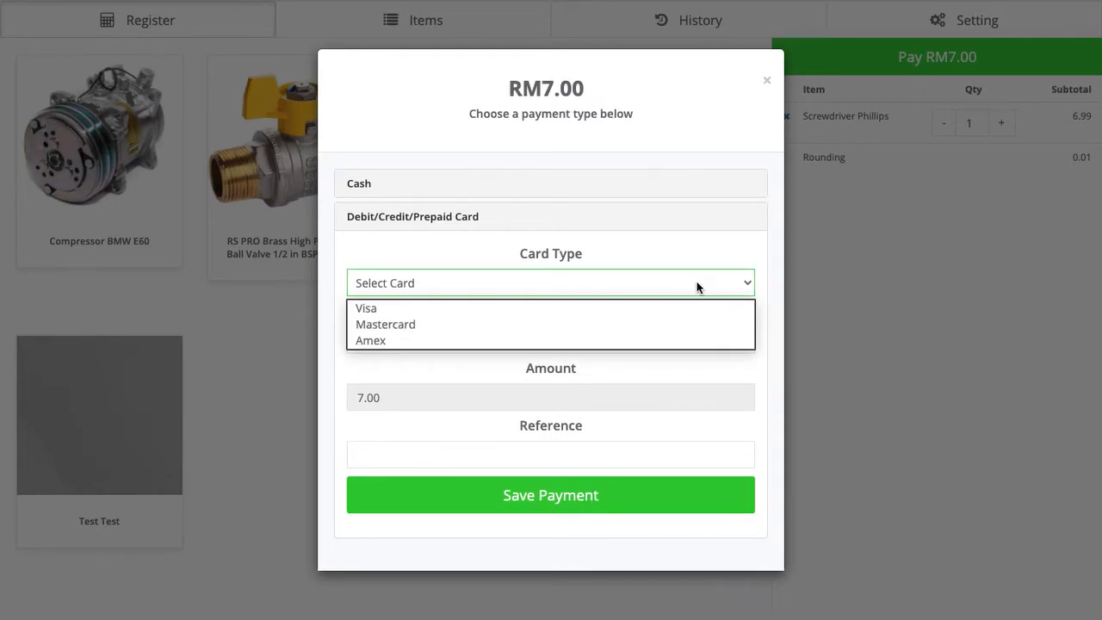
{"action": "left_click", "coordinate": [415, 340]}
{"action": "left_click", "coordinate": [548, 340]}
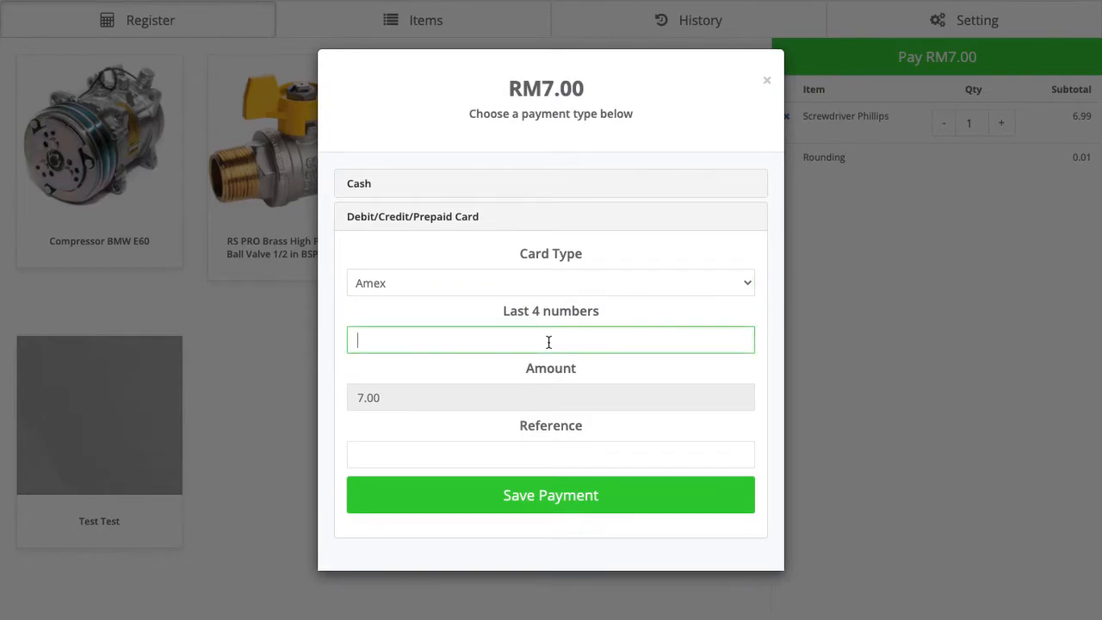
{"action": "left_click", "coordinate": [557, 458]}
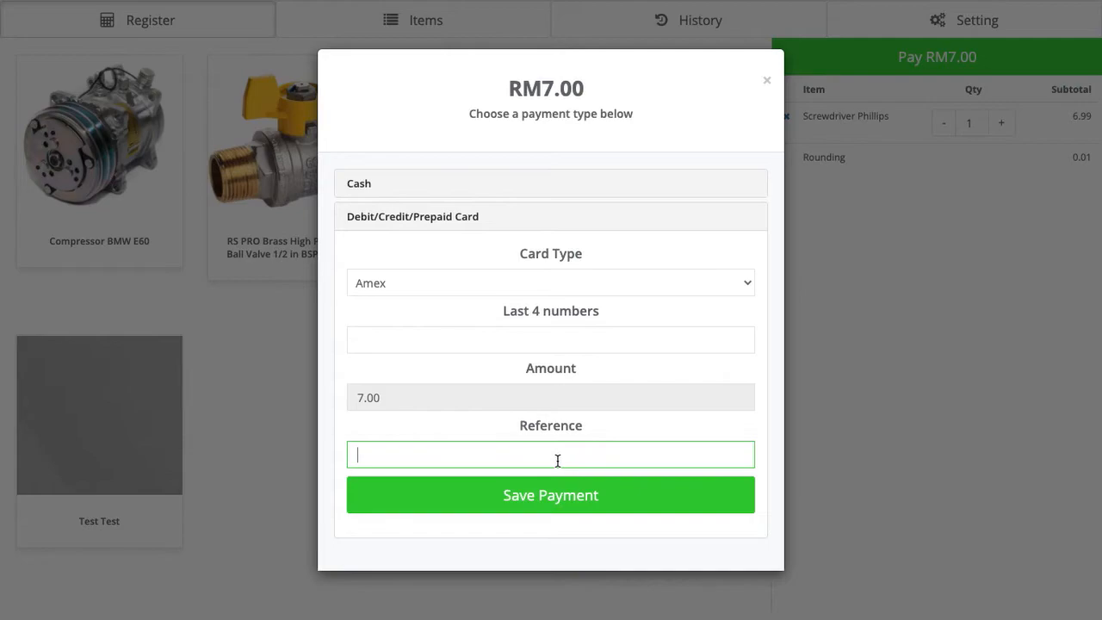
{"action": "left_click", "coordinate": [360, 187]}
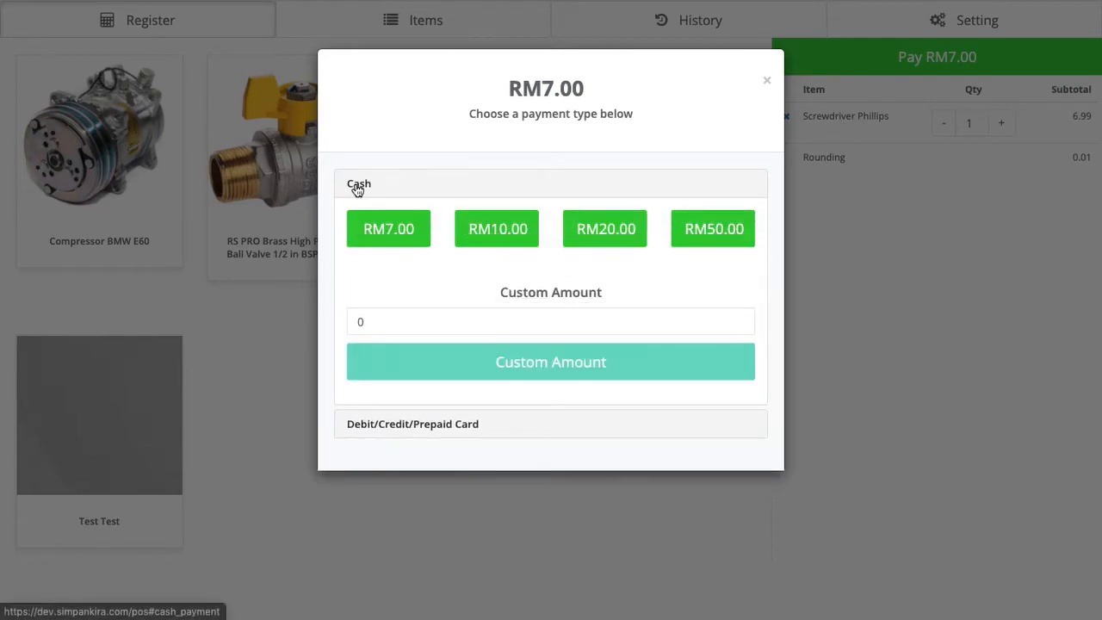
- Pay RM10.00 cash for RM3.00 change, email the receipt to the customer's address, and start a new sale
{"action": "left_click", "coordinate": [501, 230]}
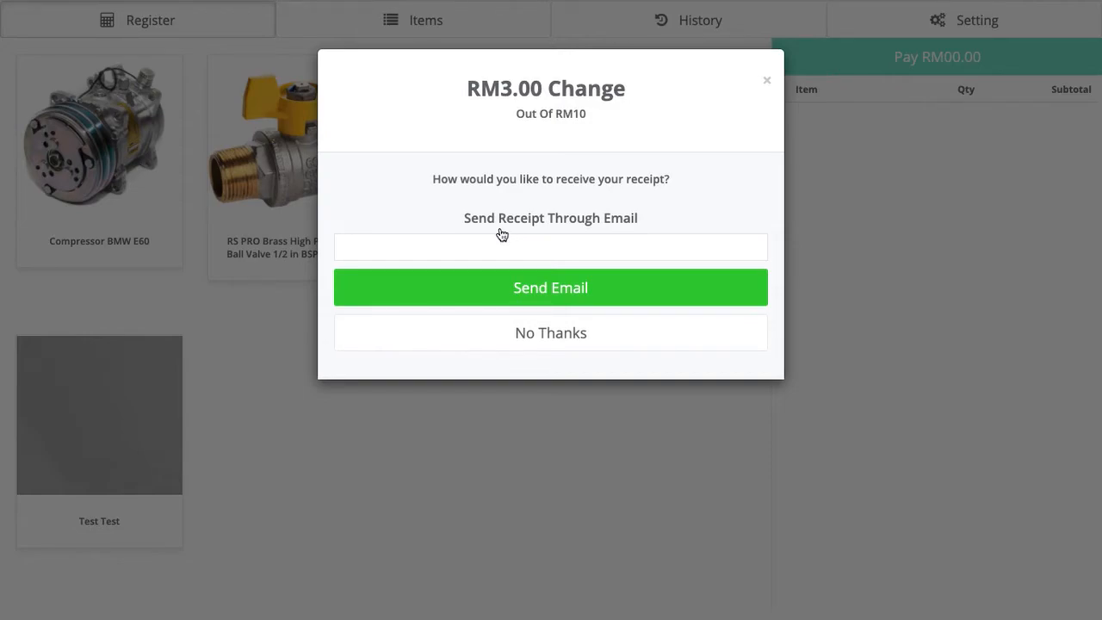
{"action": "left_click", "coordinate": [529, 246]}
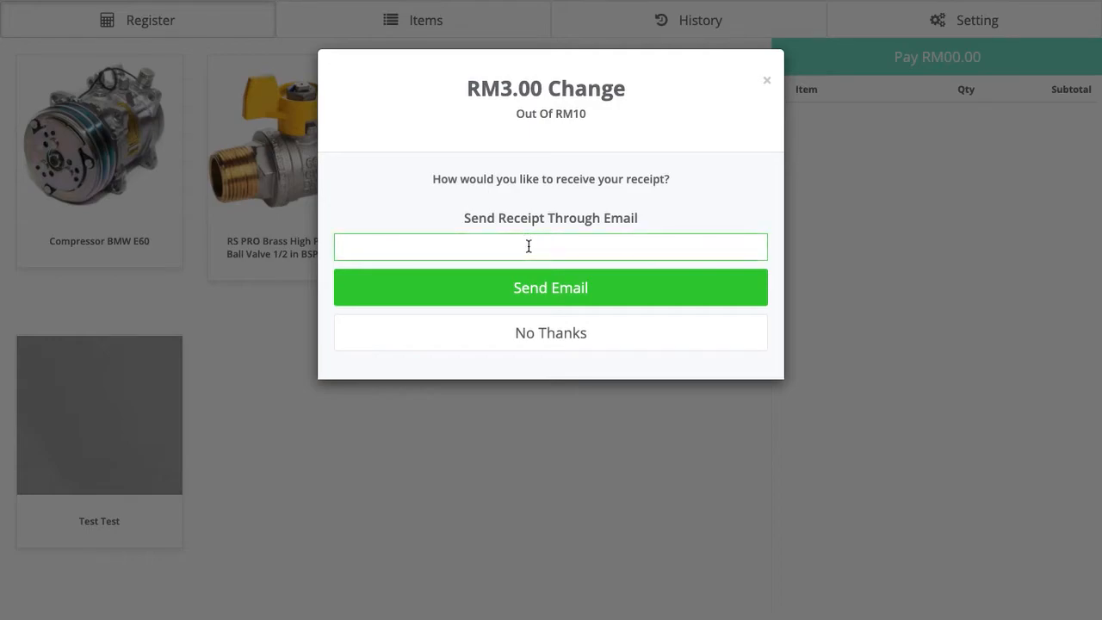
{"action": "left_click", "coordinate": [537, 301]}
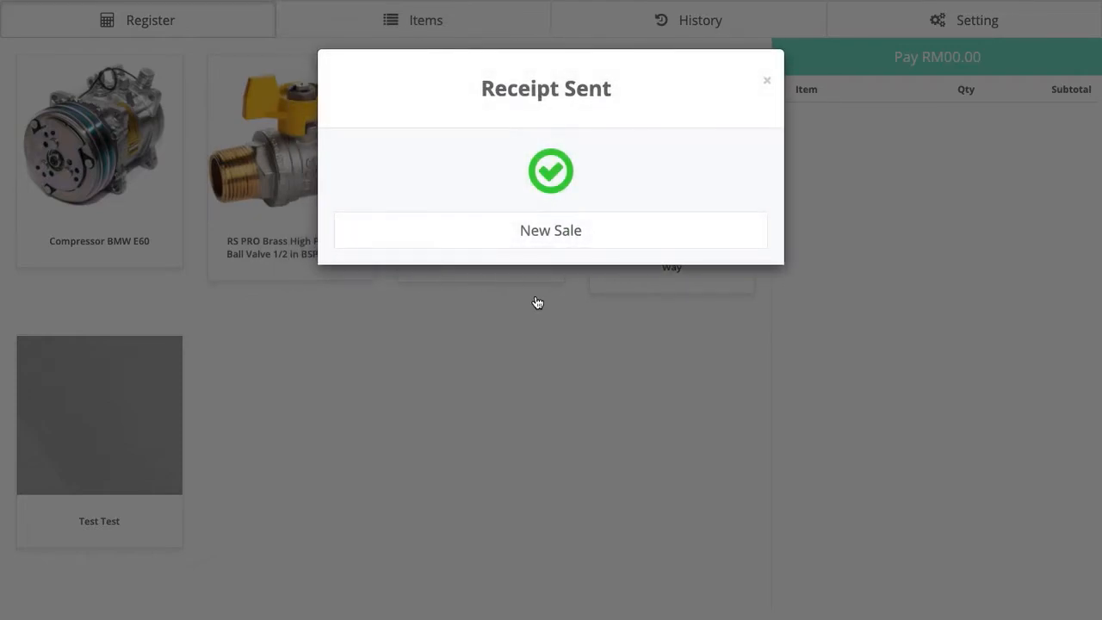
{"action": "left_click", "coordinate": [538, 231]}
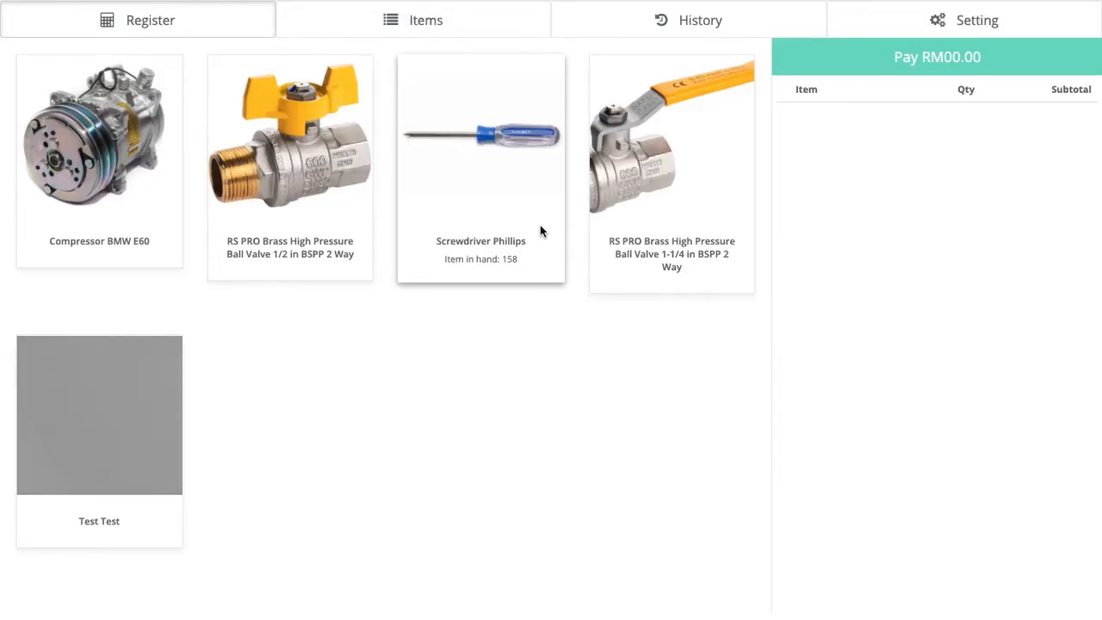
{"action": "left_click", "coordinate": [411, 26]}
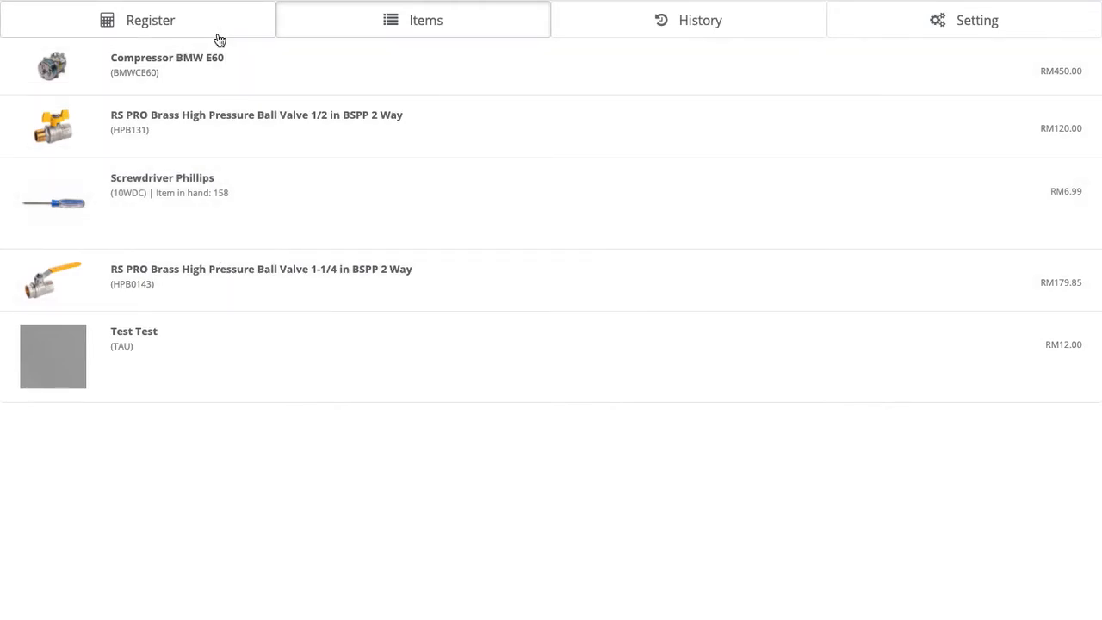
- Move from the Items list to the sales History
{"action": "left_click", "coordinate": [684, 24]}
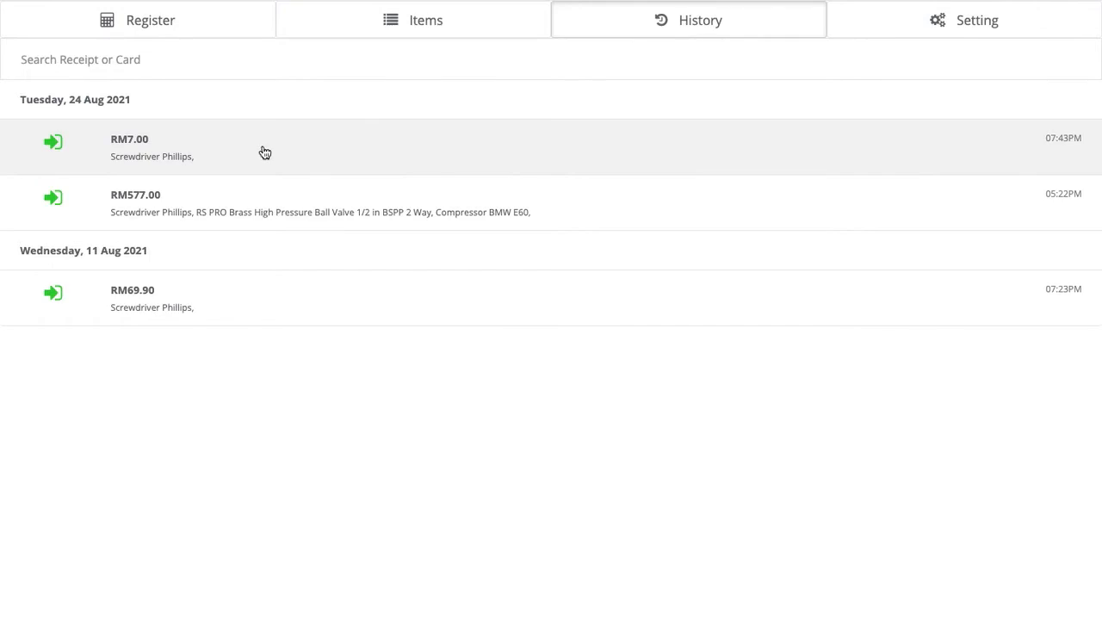
- Inspect the RM7.00 Screwdriver Phillips receipt in History, then open the Setting page
{"action": "left_click", "coordinate": [372, 153]}
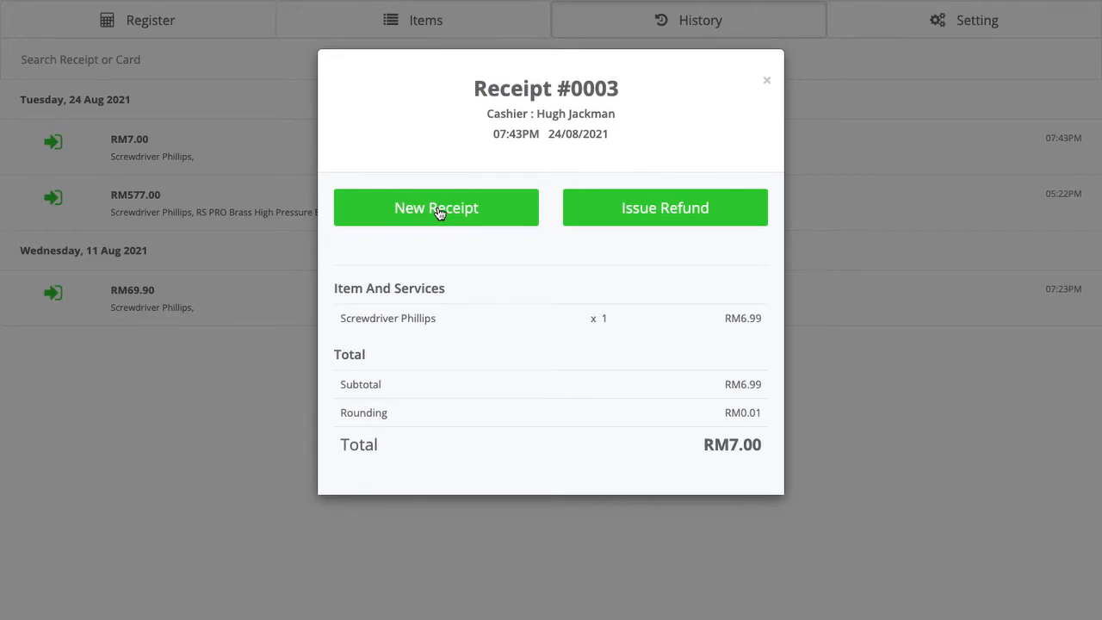
{"action": "left_click", "coordinate": [765, 80]}
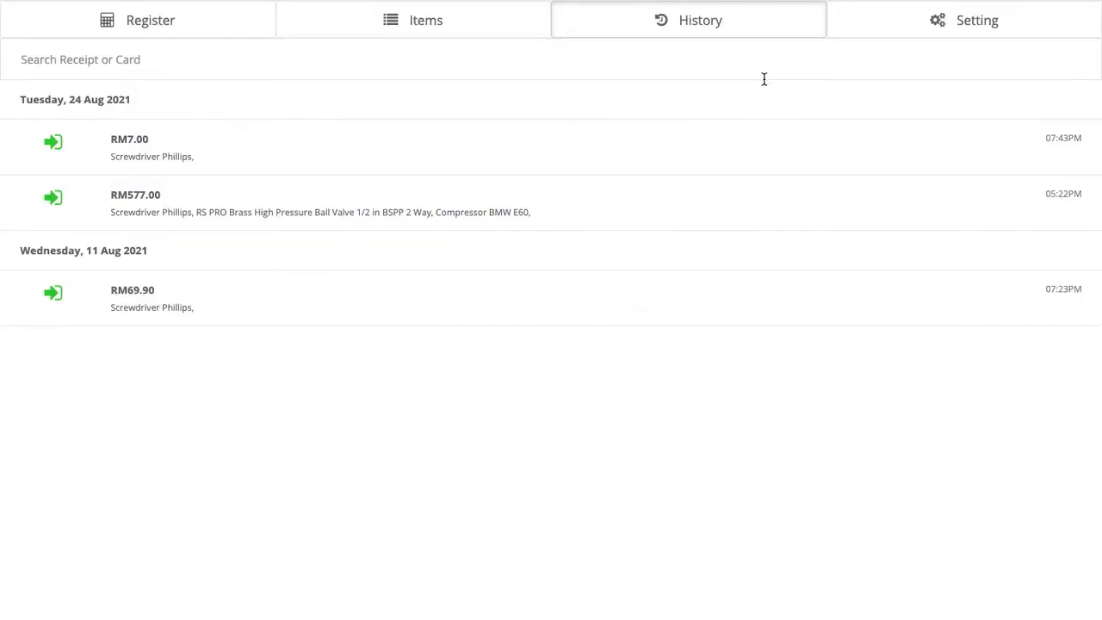
{"action": "left_click", "coordinate": [969, 18]}
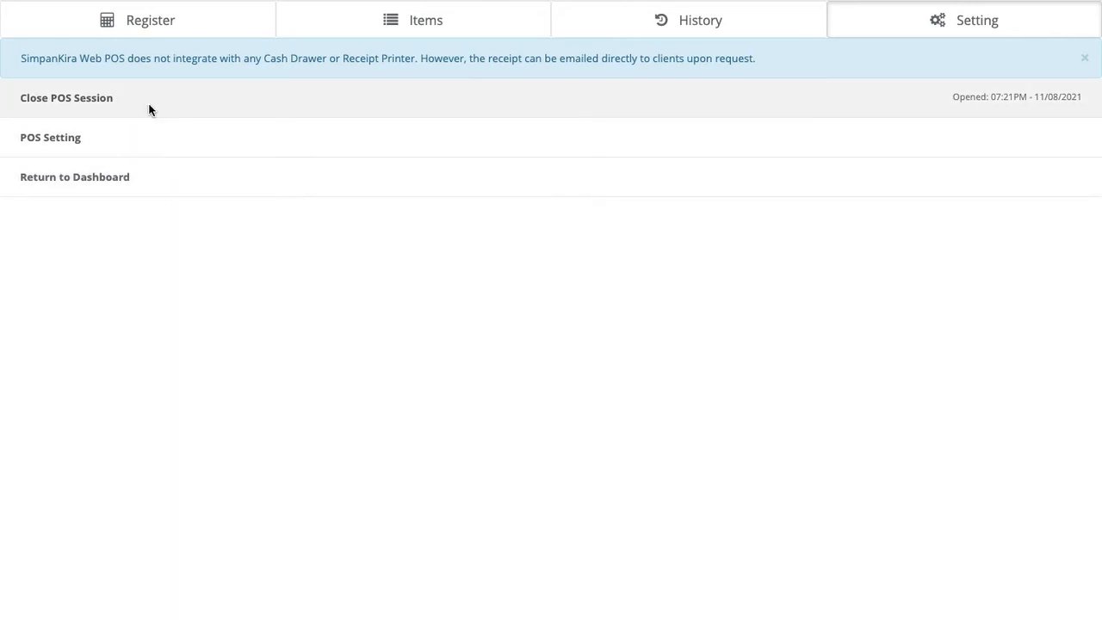
- Review the session report (RM653.88 cash sales, RM653.90 nett) and close the POS session
{"action": "left_click", "coordinate": [152, 104]}
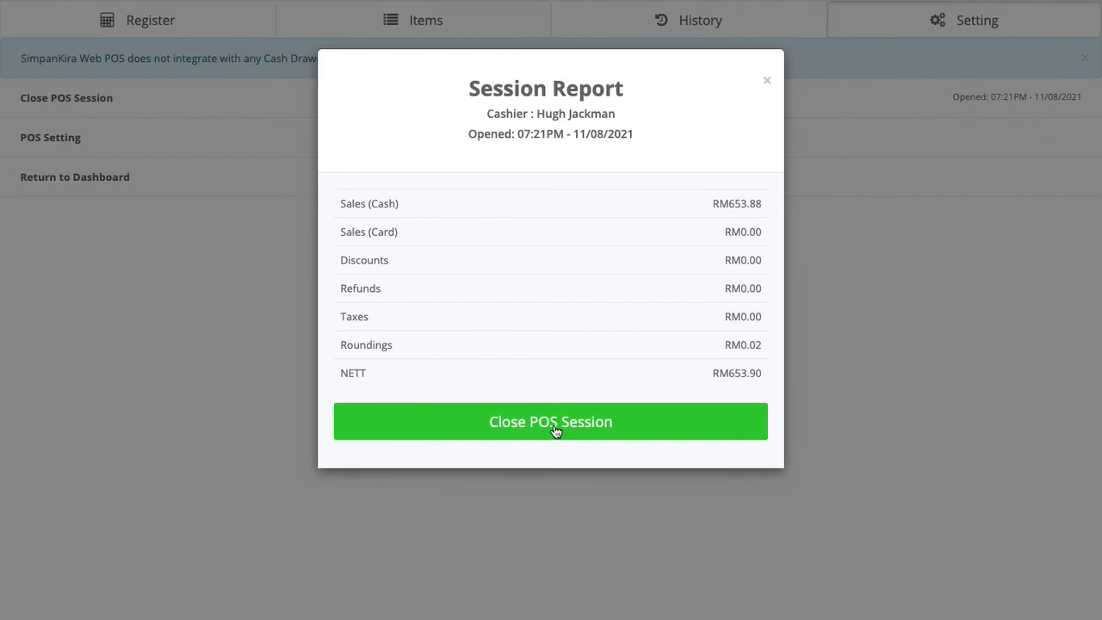
{"action": "left_click", "coordinate": [766, 80]}
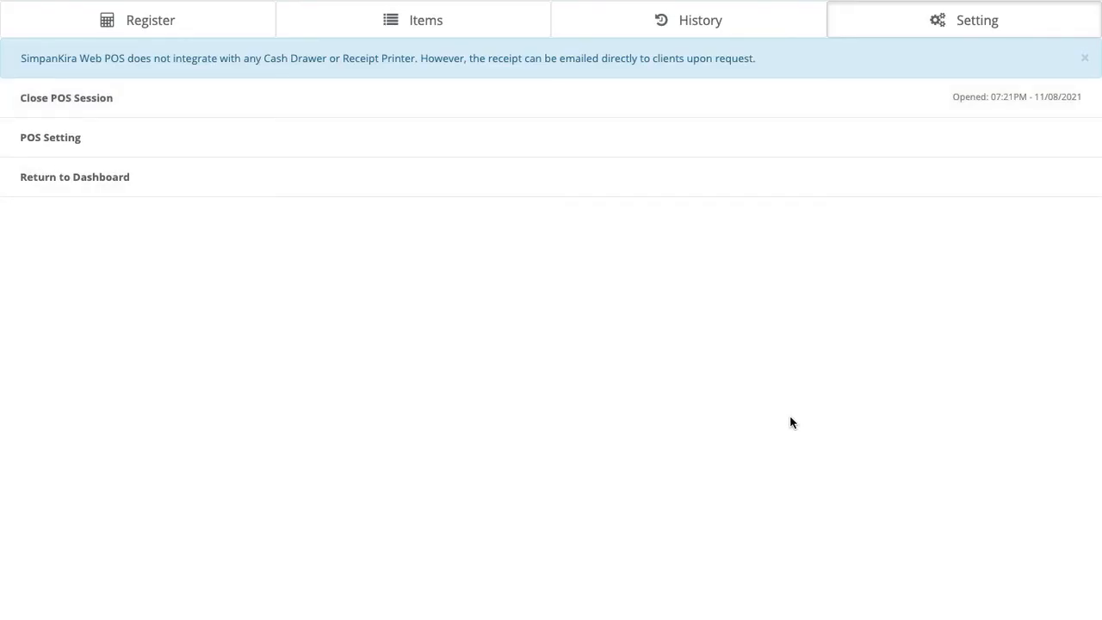